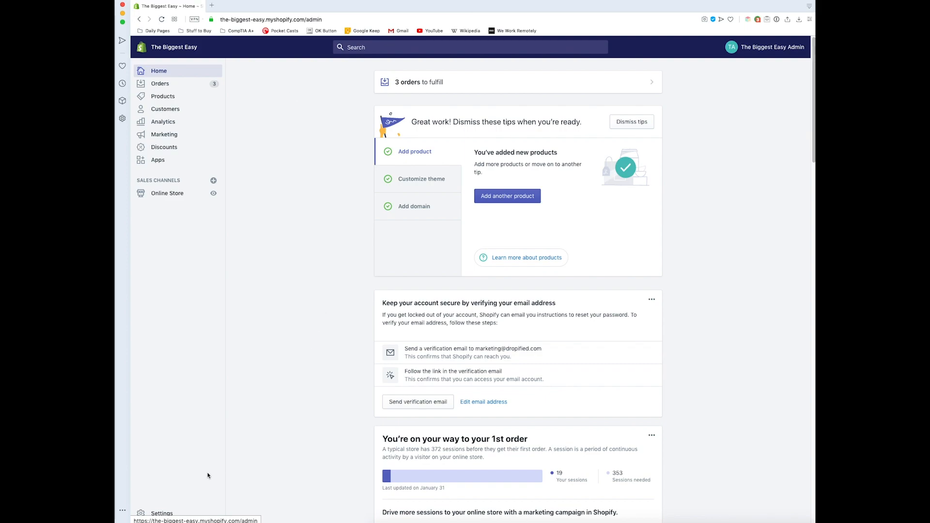
# Activate Shopify Payments in the store's payment provider settings.
pyautogui.click(167, 515)
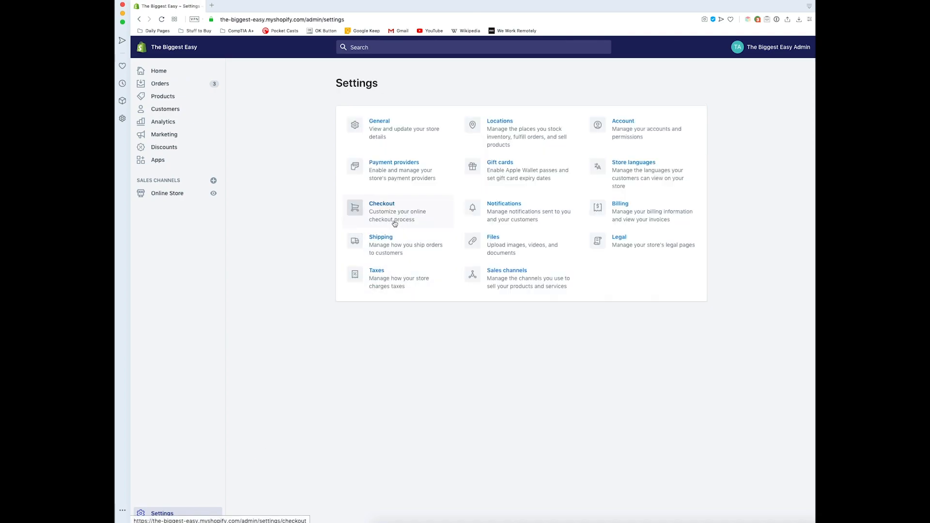
pyautogui.click(381, 167)
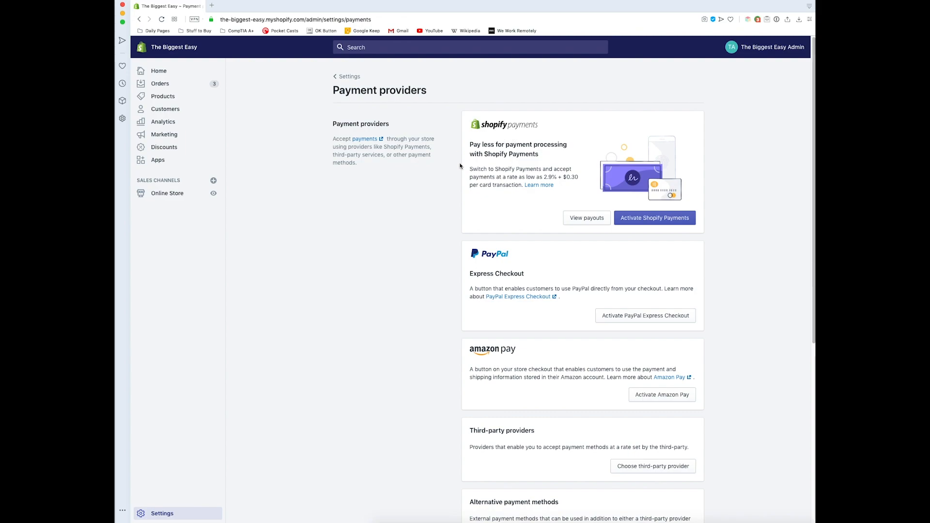
pyautogui.click(644, 222)
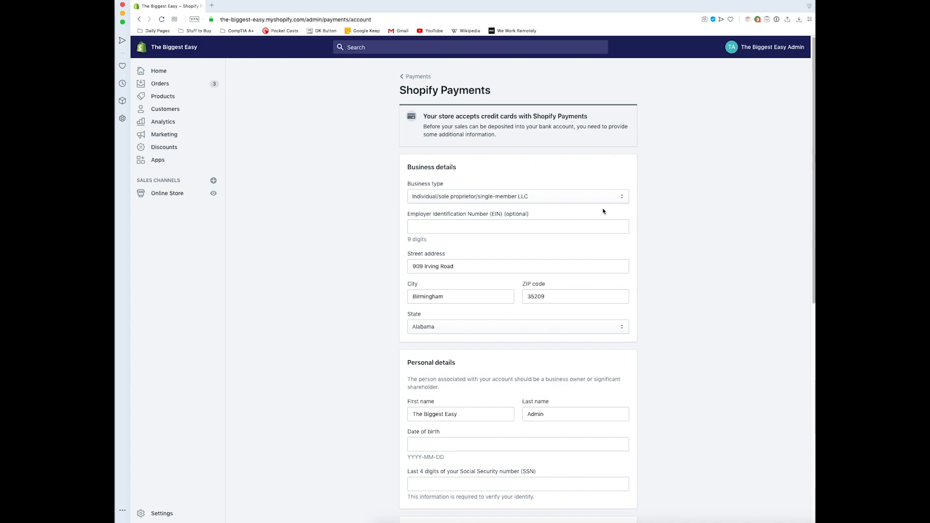
# Review the available business types and the optional EIN field in the Shopify Payments business details.
pyautogui.click(485, 198)
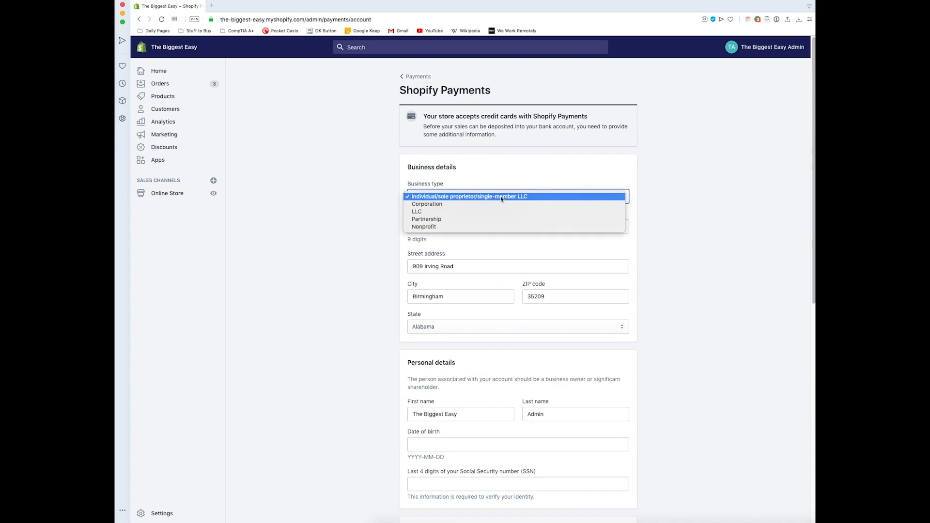
pyautogui.click(401, 194)
pyautogui.moveTo(407, 215); pyautogui.dragTo(504, 217)
pyautogui.click(646, 206)
pyautogui.scroll(-1, 687, 222)
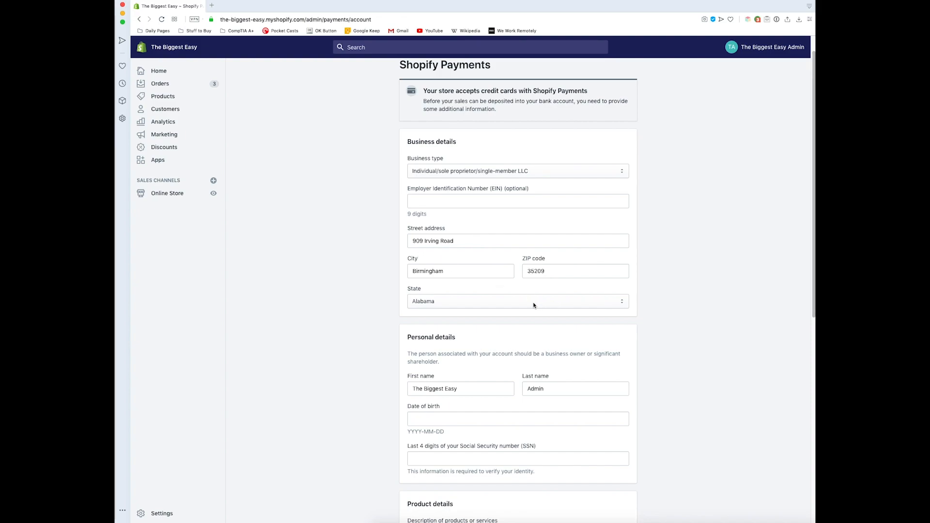
# Read through the account setup form's personal details, product details, customer billing statement, banking information and terms sections.
pyautogui.scroll(-2, 326, 303)
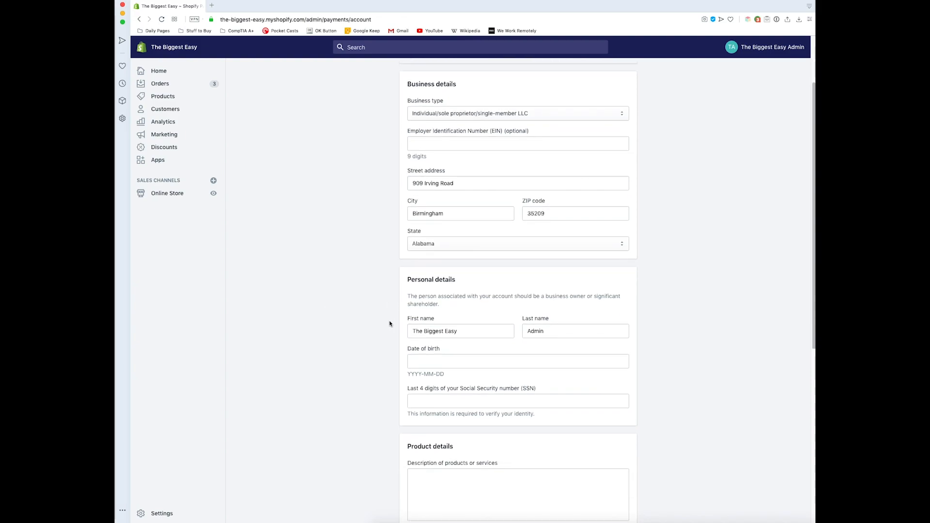
pyautogui.scroll(-1, 361, 291)
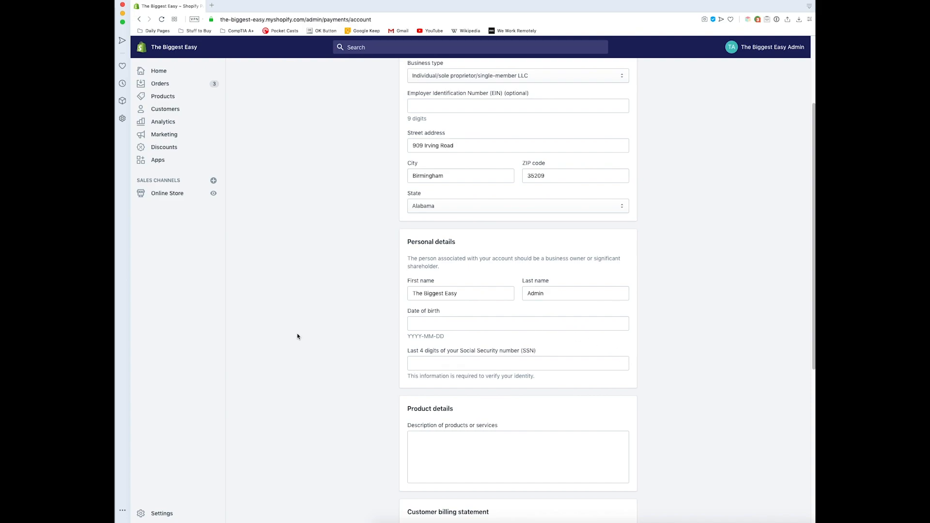
pyautogui.scroll(-4, 283, 302)
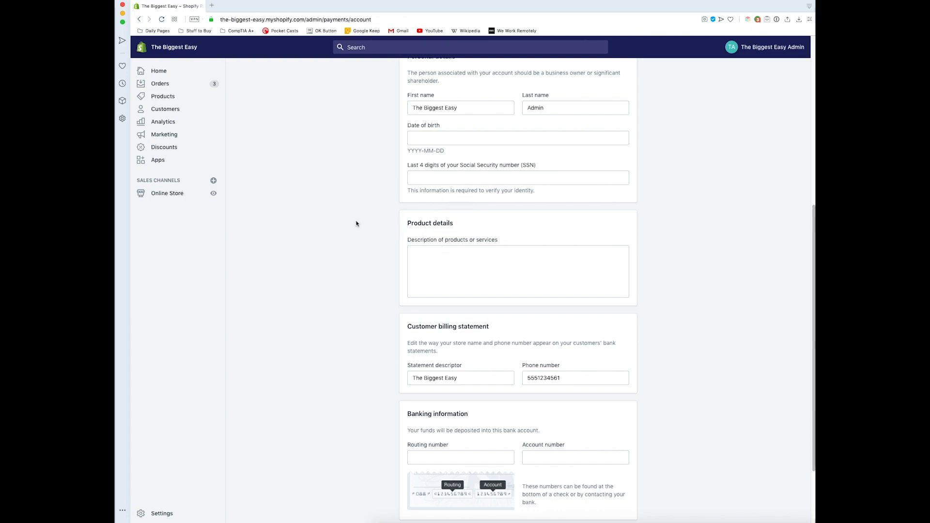
pyautogui.scroll(-2, 425, 238)
pyautogui.moveTo(406, 244); pyautogui.dragTo(504, 248)
pyautogui.click(509, 257)
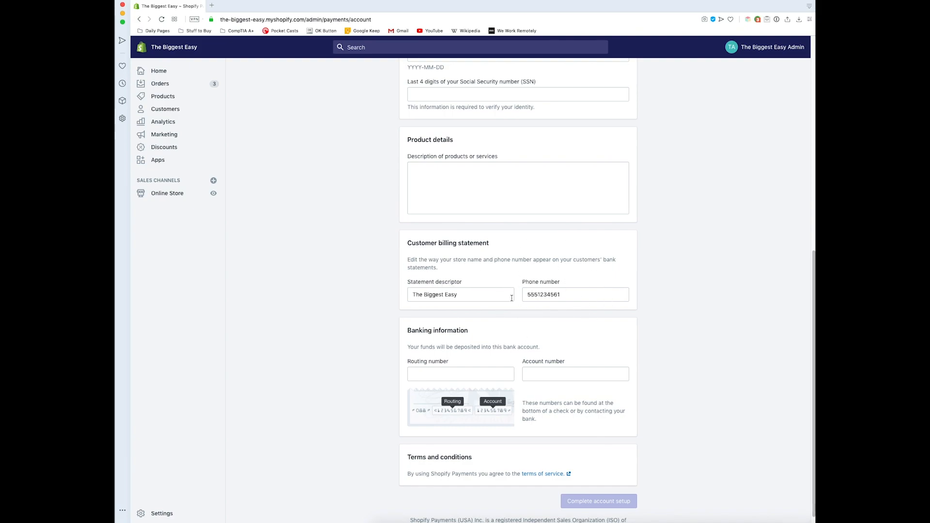
pyautogui.scroll(-1, 437, 339)
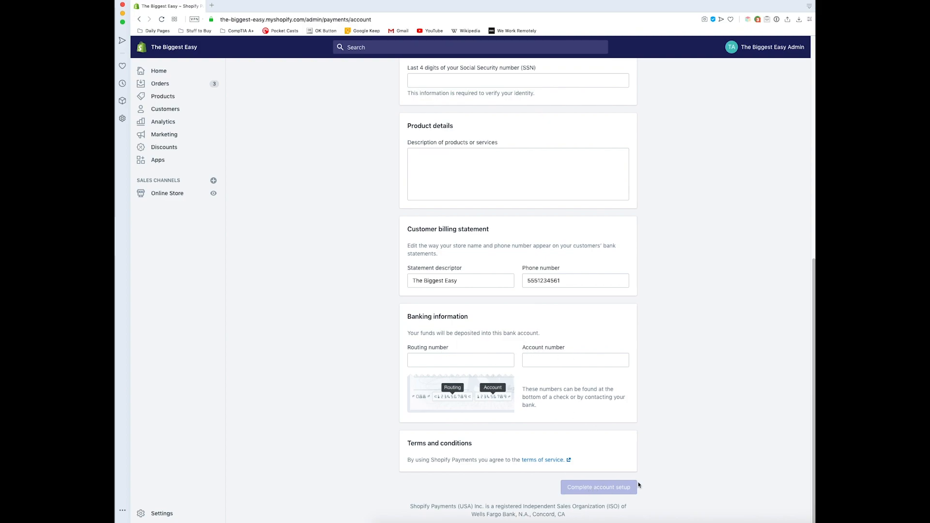
pyautogui.scroll(10, 659, 385)
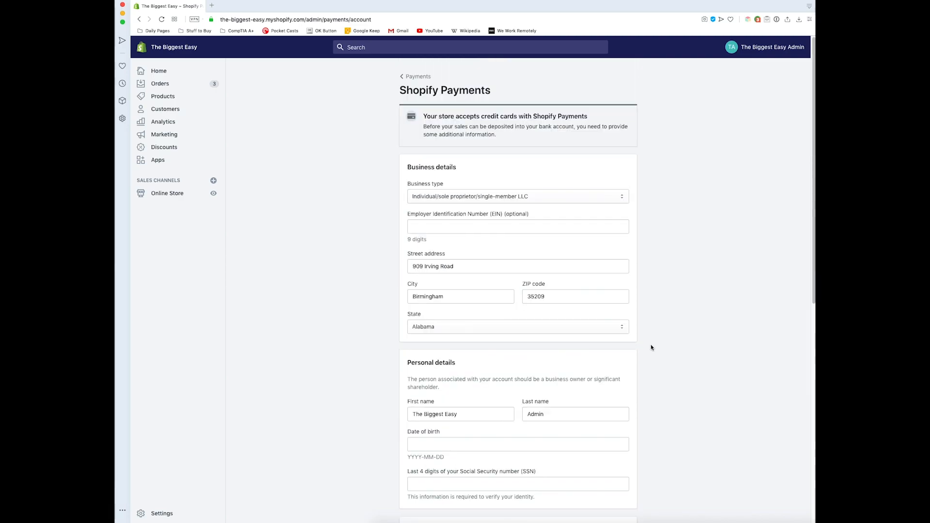
# Return to the payment provider settings and open the management page for Shopify Payments.
pyautogui.click(160, 514)
pyautogui.click(394, 162)
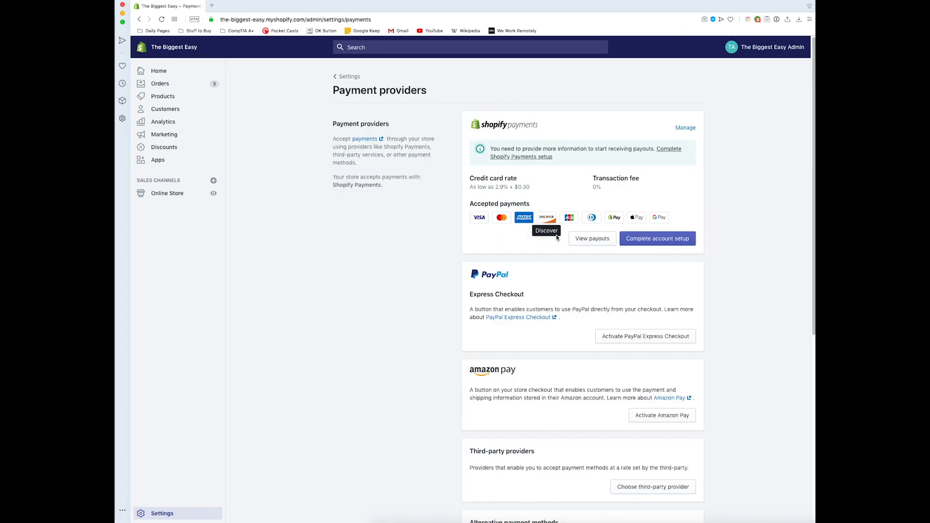
pyautogui.click(685, 128)
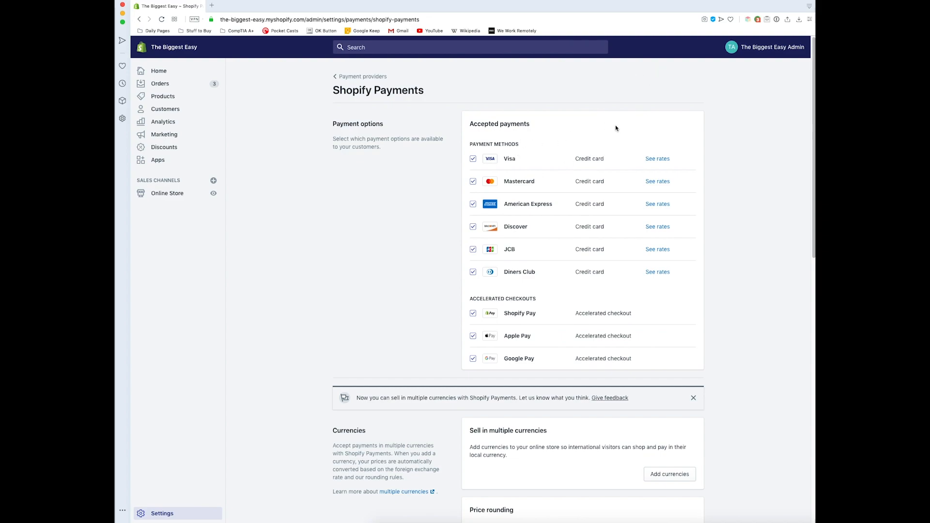
# Examine the currencies that can be added for selling in multiple currencies, and close the list without adding any.
pyautogui.scroll(-4, 560, 178)
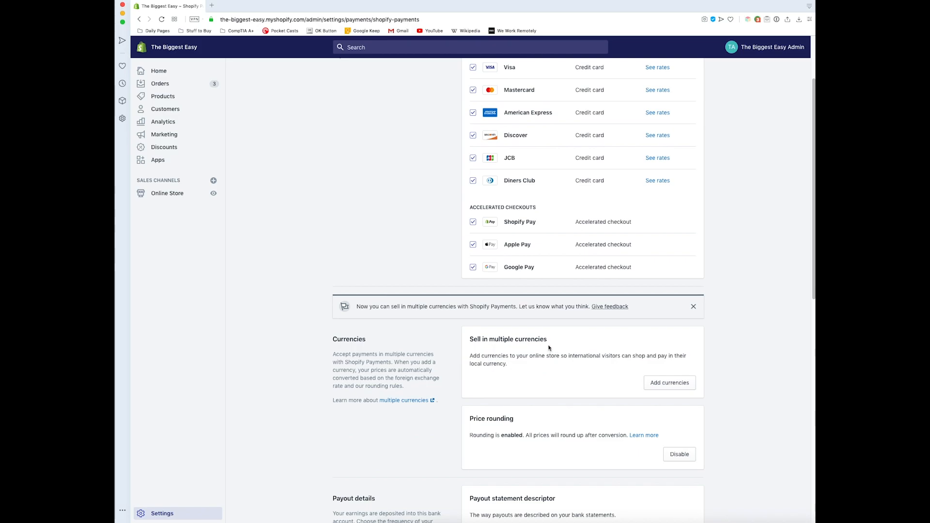
pyautogui.scroll(-5, 550, 340)
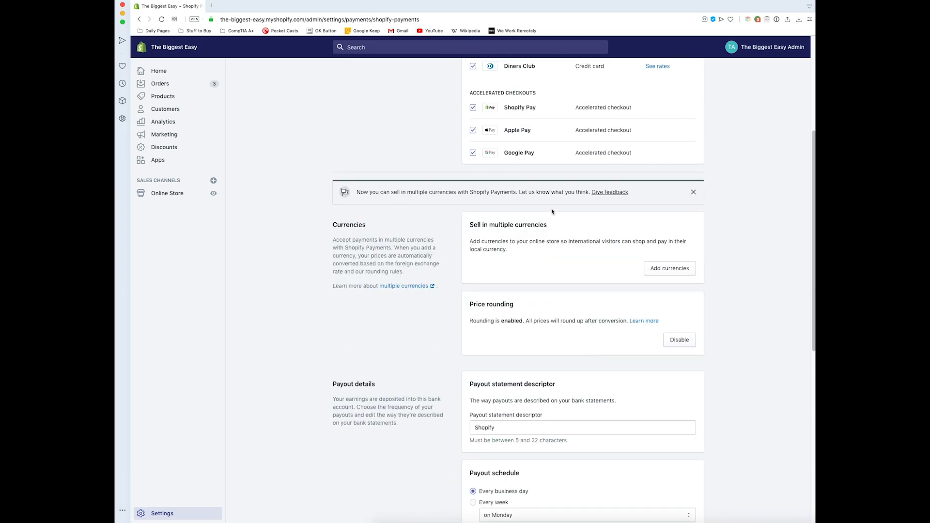
pyautogui.click(667, 269)
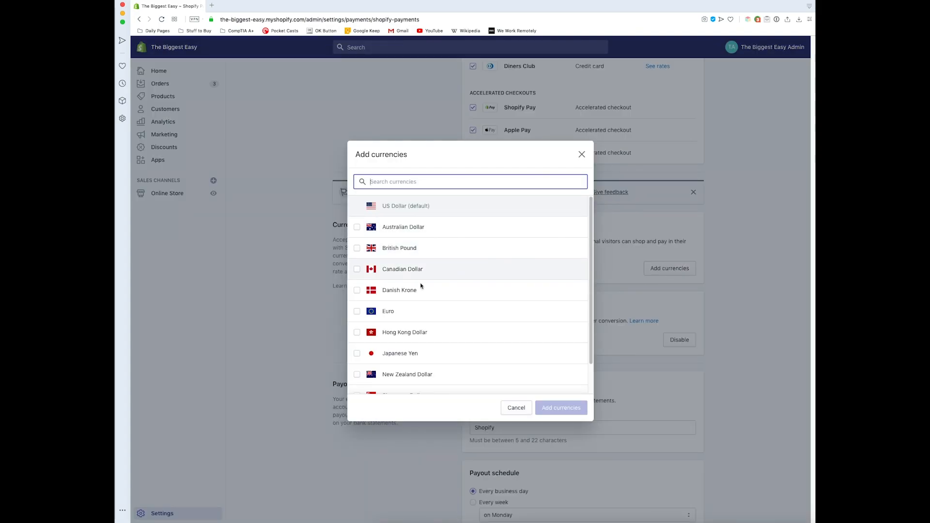
pyautogui.scroll(-2, 395, 315)
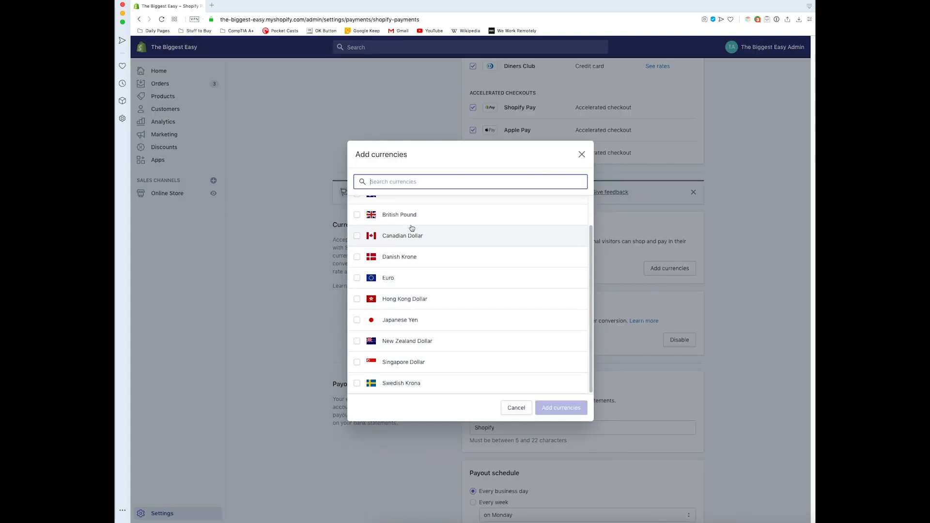
pyautogui.scroll(1, 417, 247)
pyautogui.scroll(1, 423, 262)
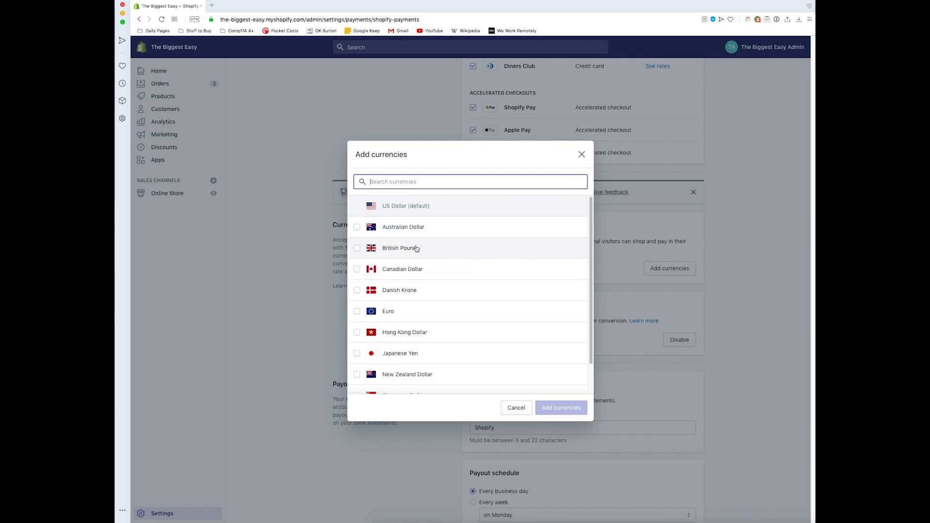
pyautogui.scroll(-1, 426, 271)
pyautogui.scroll(-1, 426, 342)
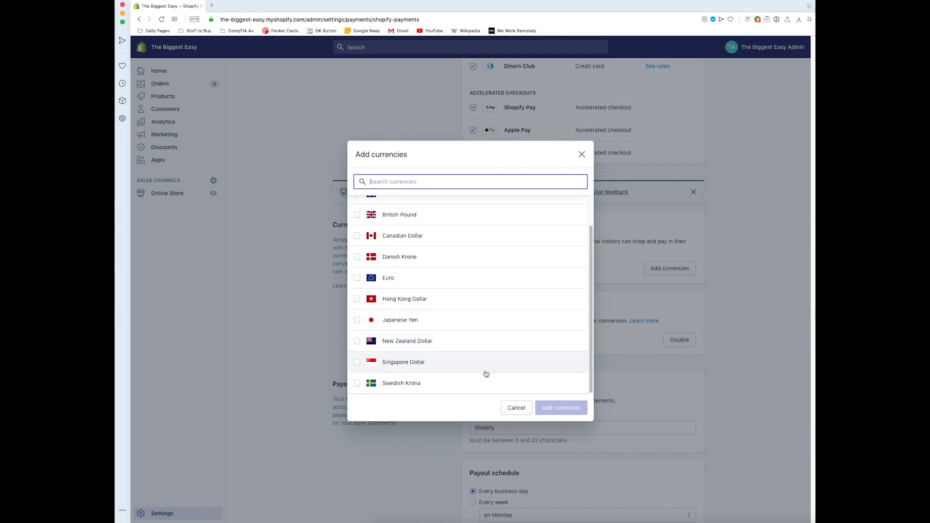
pyautogui.click(516, 408)
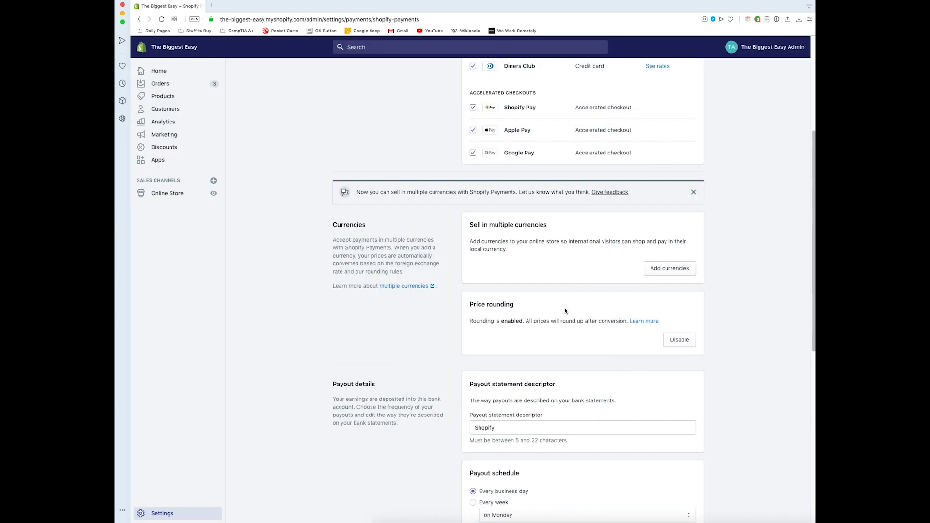
# Review the price rounding, payout details, fraud prevention, customer billing statement and test mode settings of Shopify Payments.
pyautogui.scroll(-1, 565, 307)
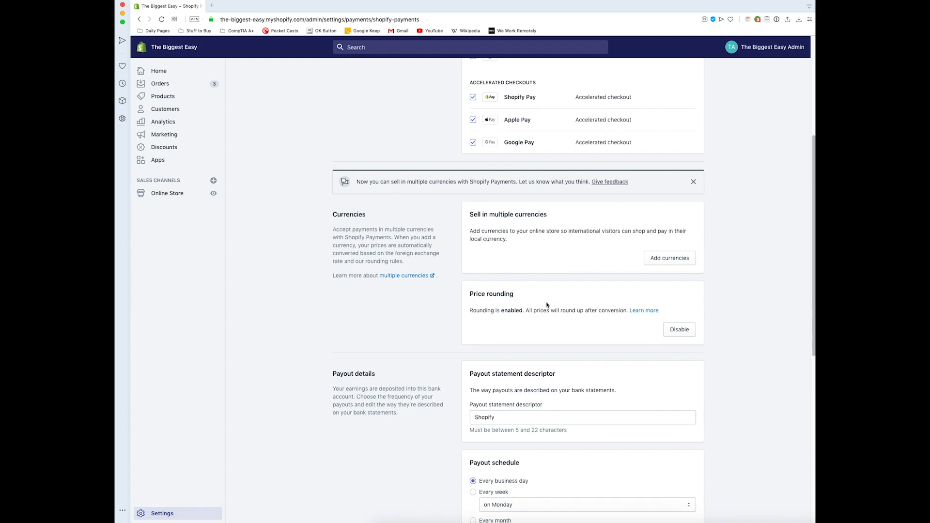
pyautogui.scroll(-5, 424, 301)
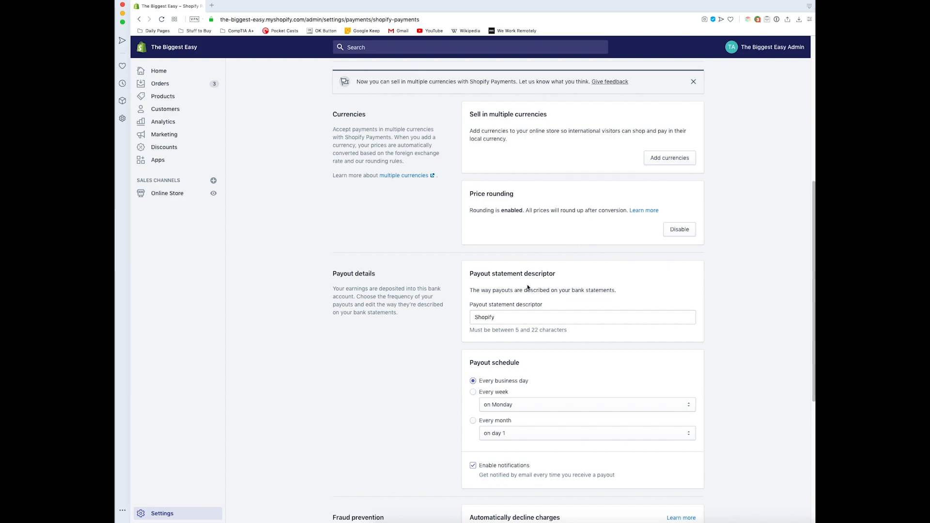
pyautogui.scroll(-3, 451, 300)
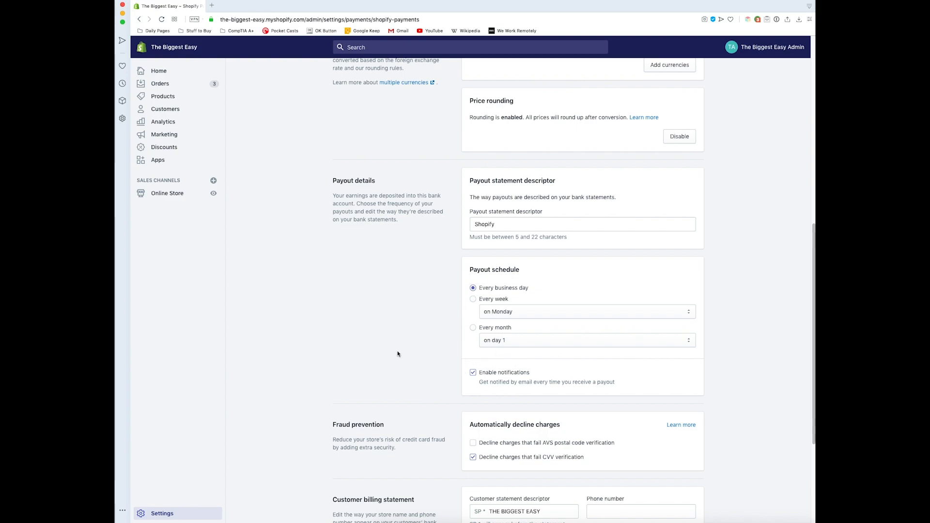
pyautogui.scroll(-2, 407, 358)
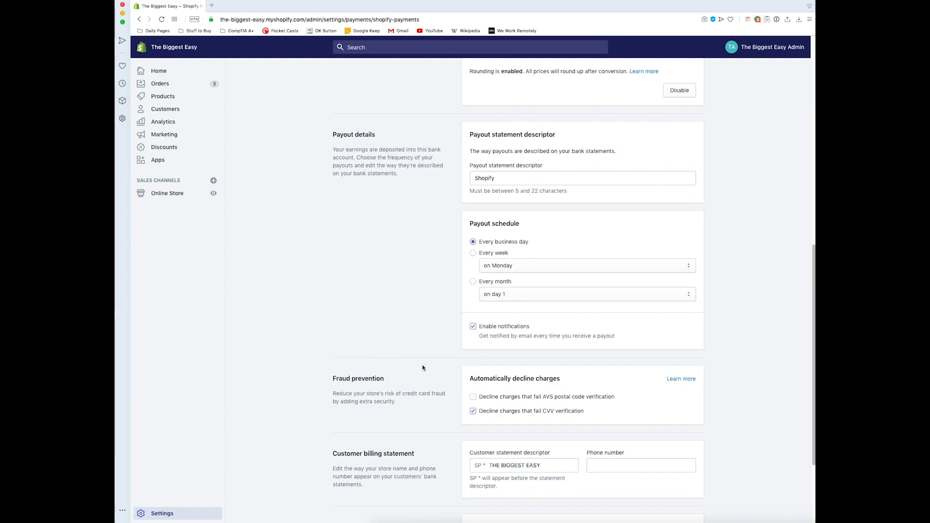
pyautogui.scroll(-1, 423, 368)
pyautogui.scroll(-3, 440, 371)
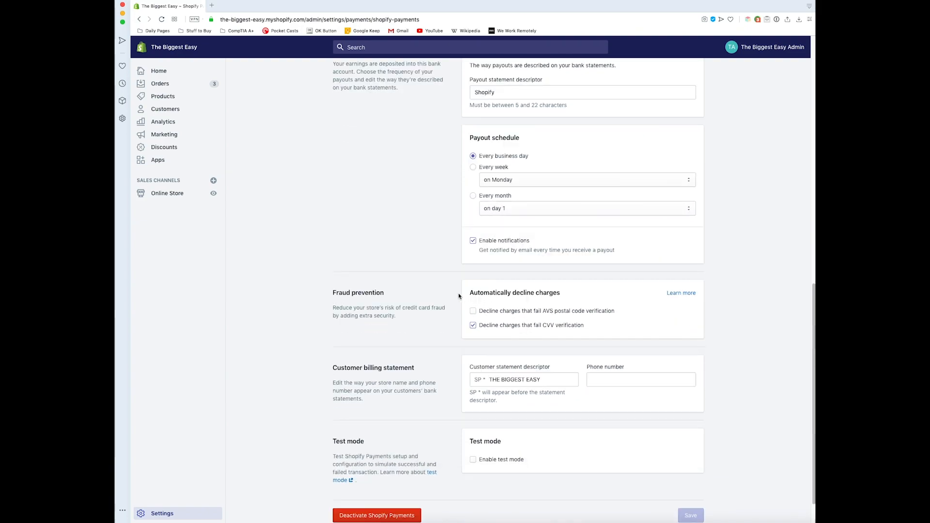
pyautogui.scroll(-1, 463, 330)
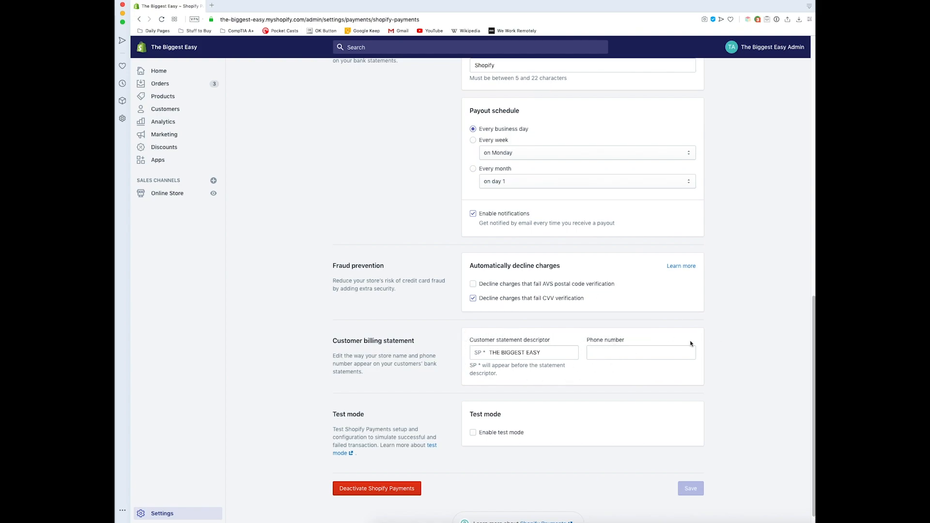
pyautogui.scroll(-1, 436, 399)
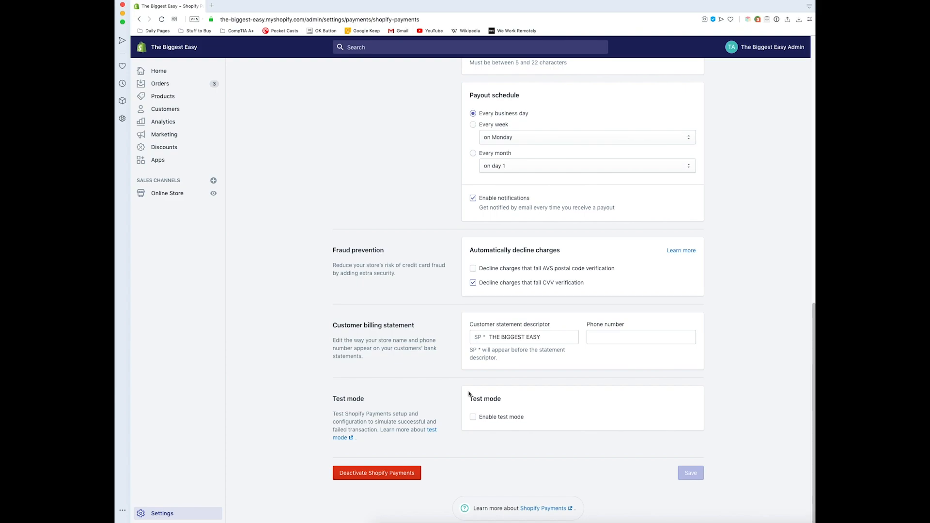
pyautogui.scroll(1, 469, 394)
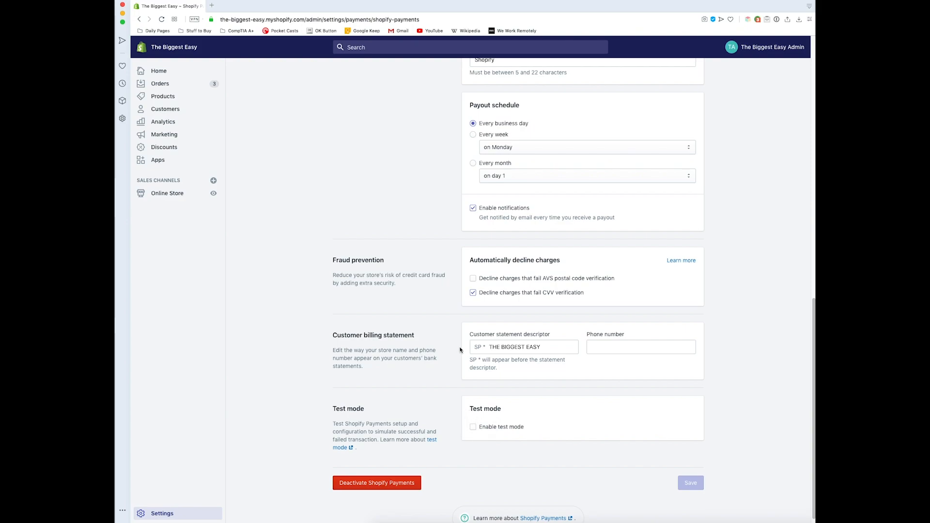
pyautogui.scroll(1, 460, 350)
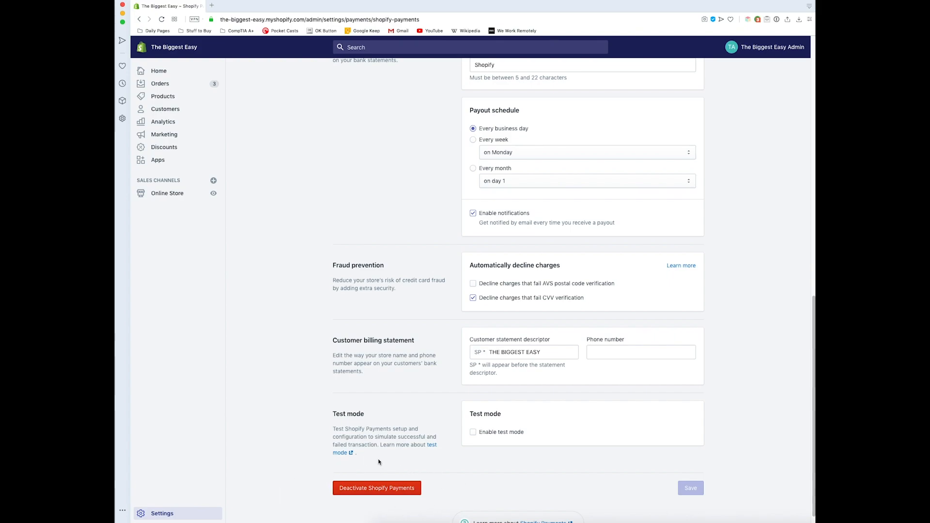
pyautogui.scroll(20, 311, 98)
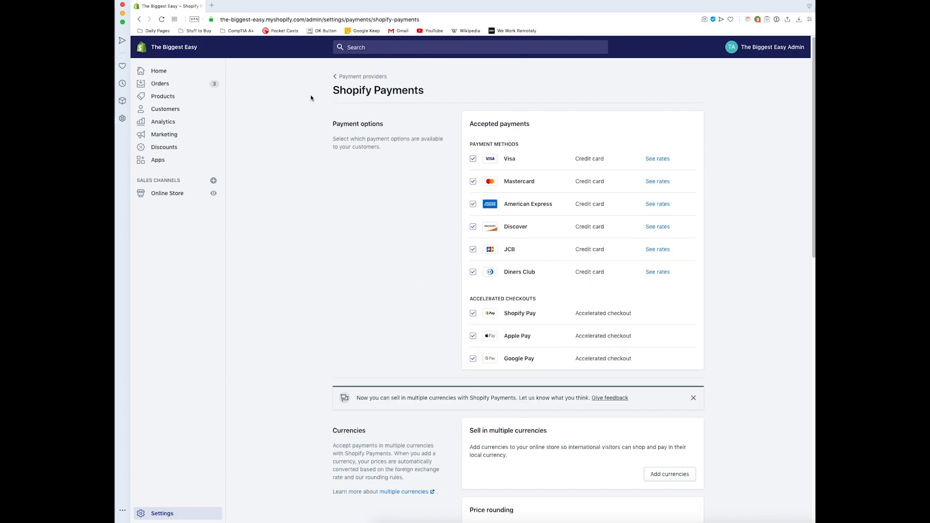